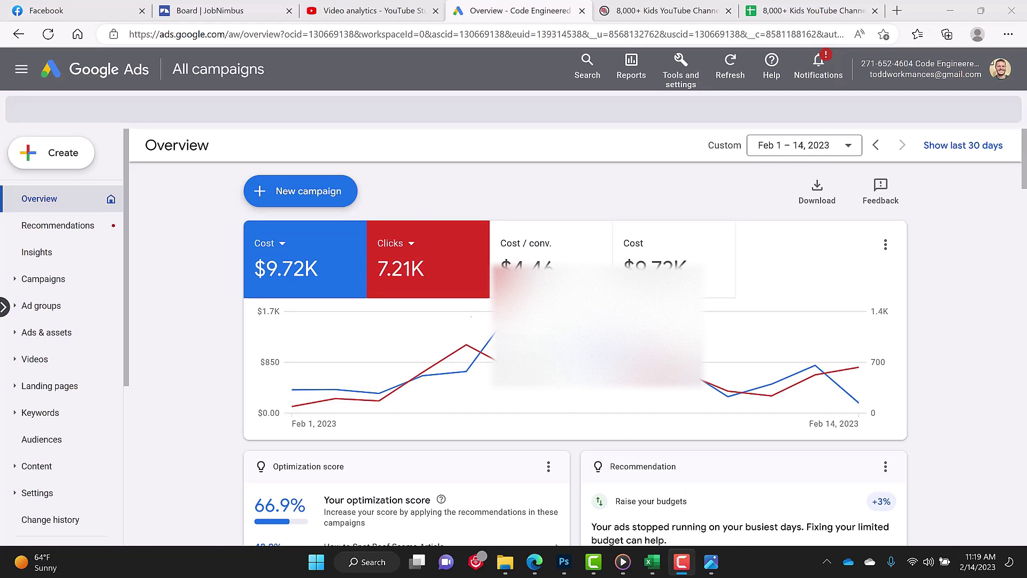
Review the barrie-smith.com article's bulk-upload steps for excluding kids' YouTube channels
left_click(667, 11)
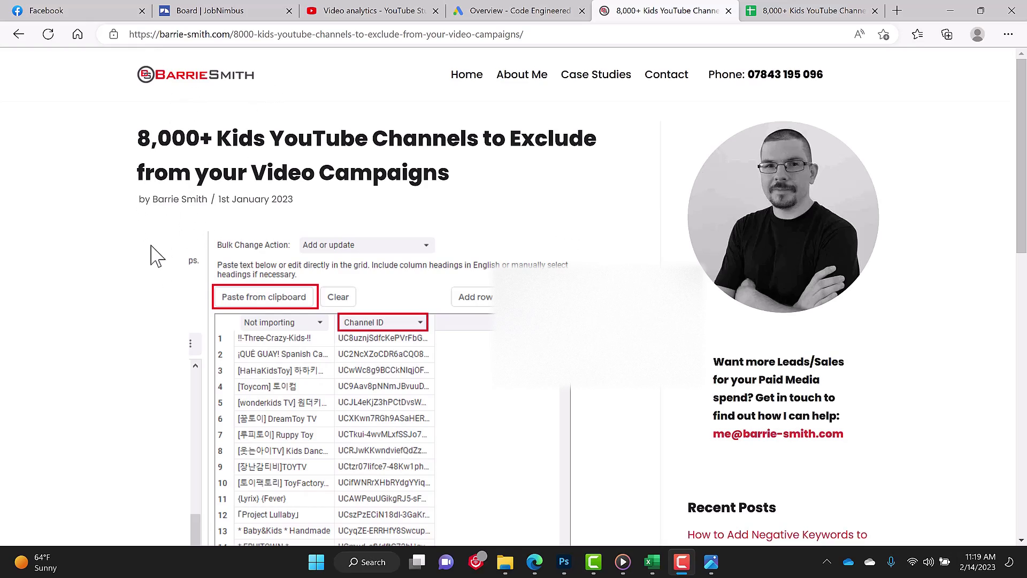
scroll(166, 297, "down", 8)
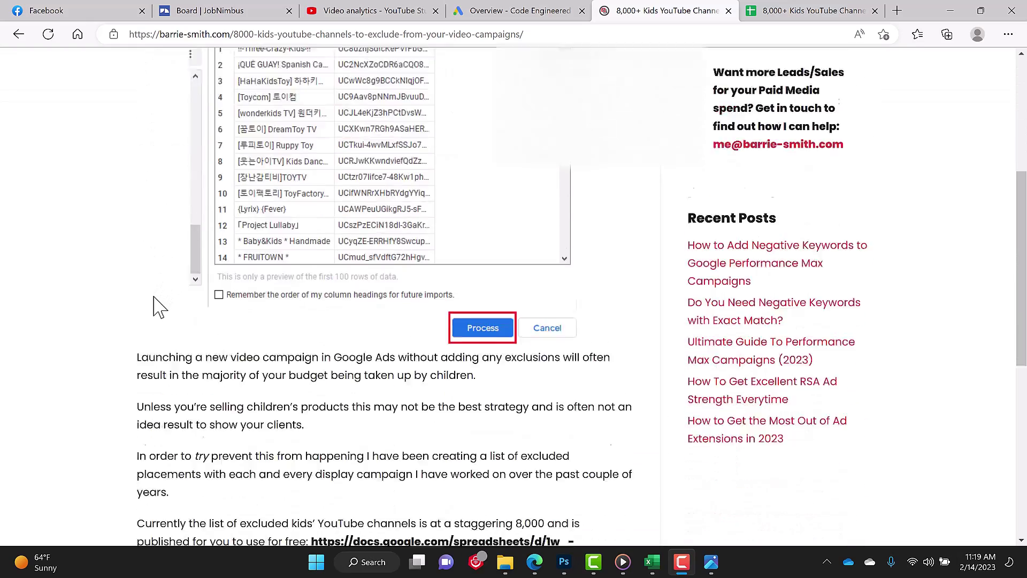
scroll(211, 230, "up", 6)
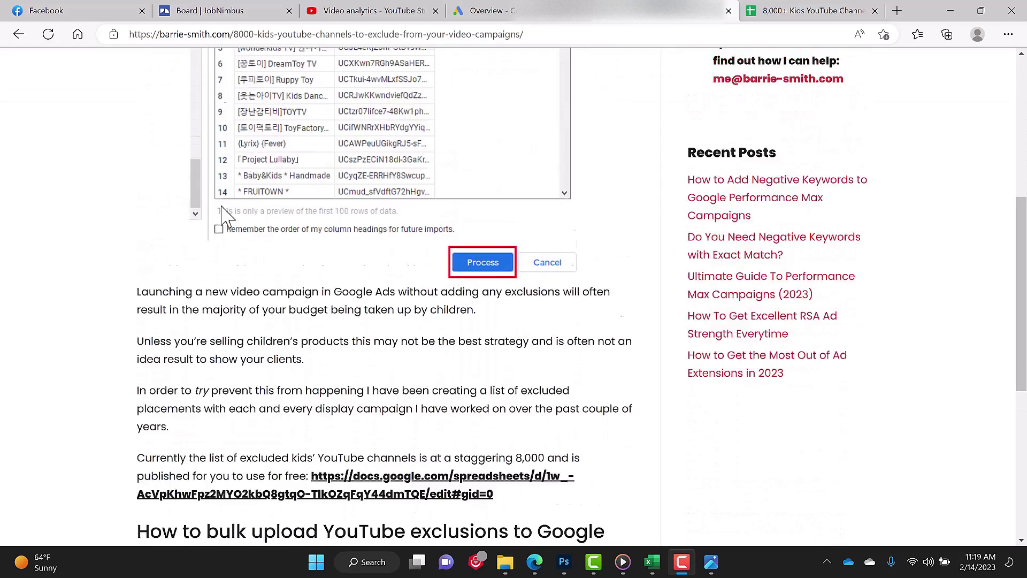
scroll(214, 254, "down", 9)
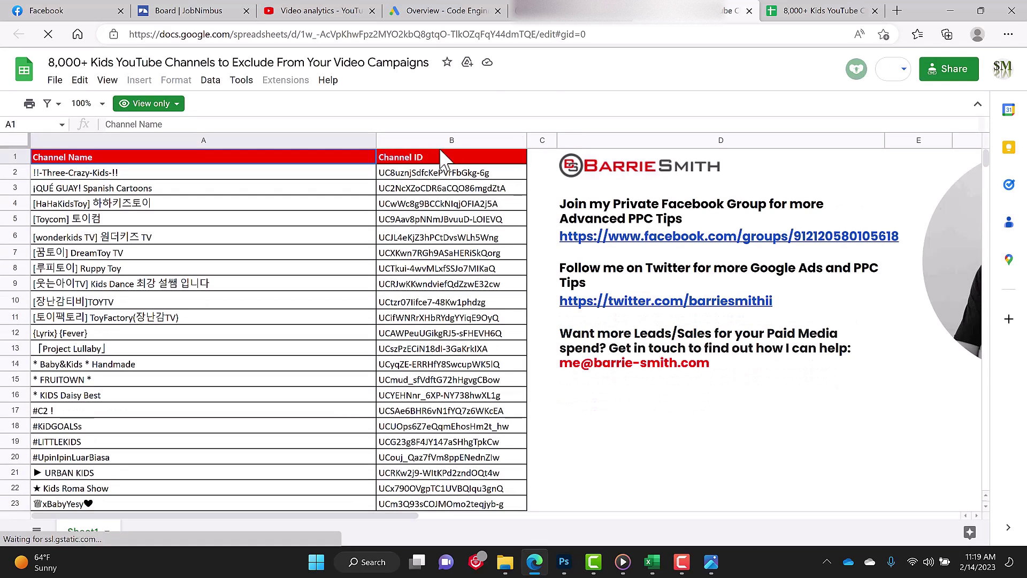
Copy the whole Channel ID column (7,538 entries) from the kids' channel spreadsheet
left_click(423, 141)
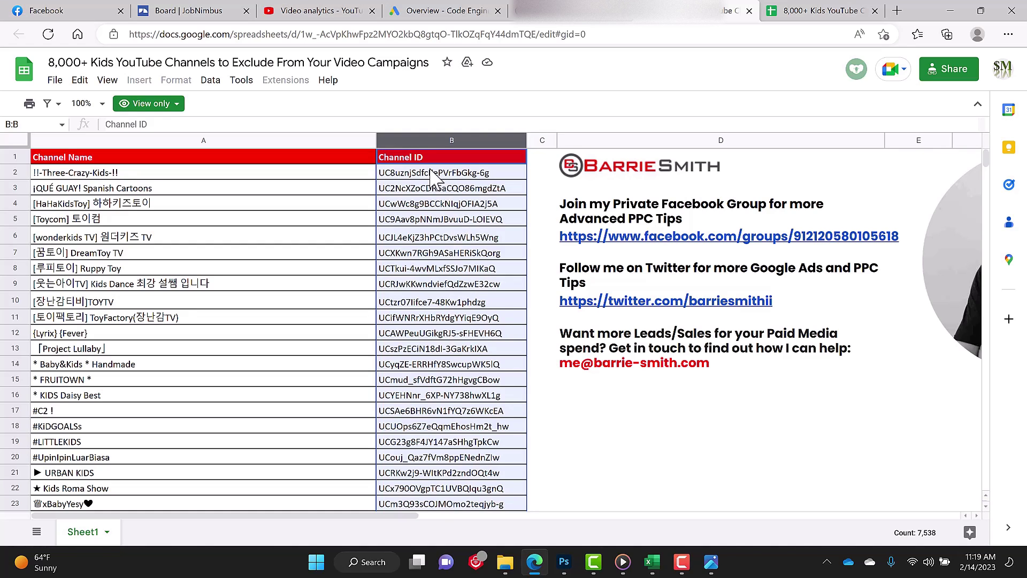
key("ctrl+c")
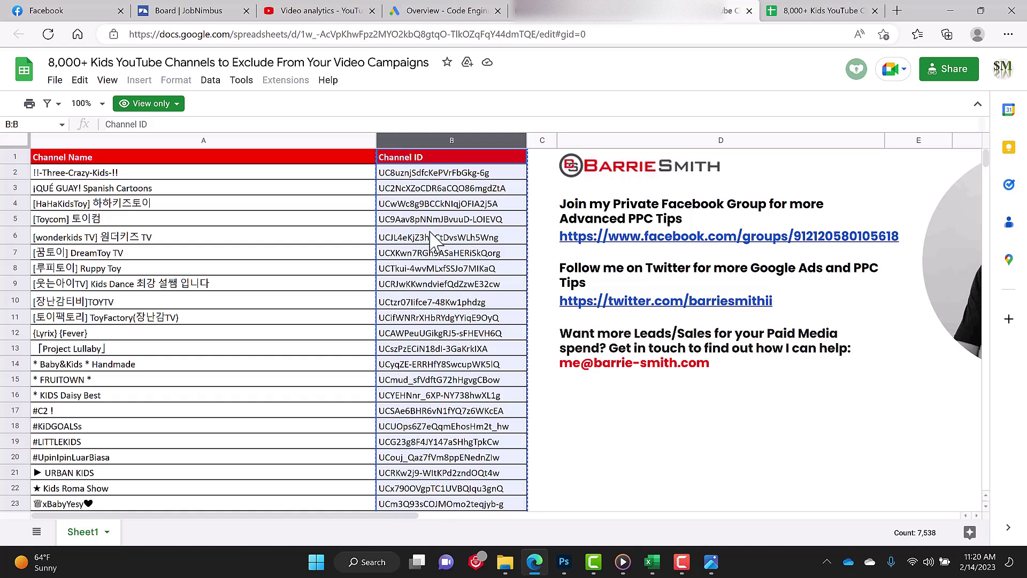
Go to the Exclusions page of the Leads-Display Ad 34639 campaign in Google Ads
left_click(464, 18)
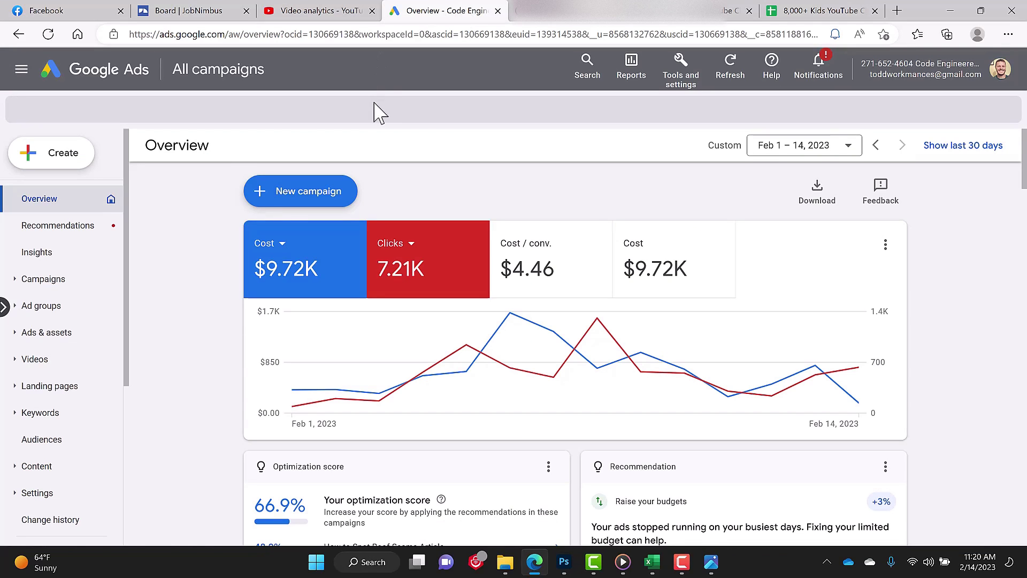
left_click(59, 283)
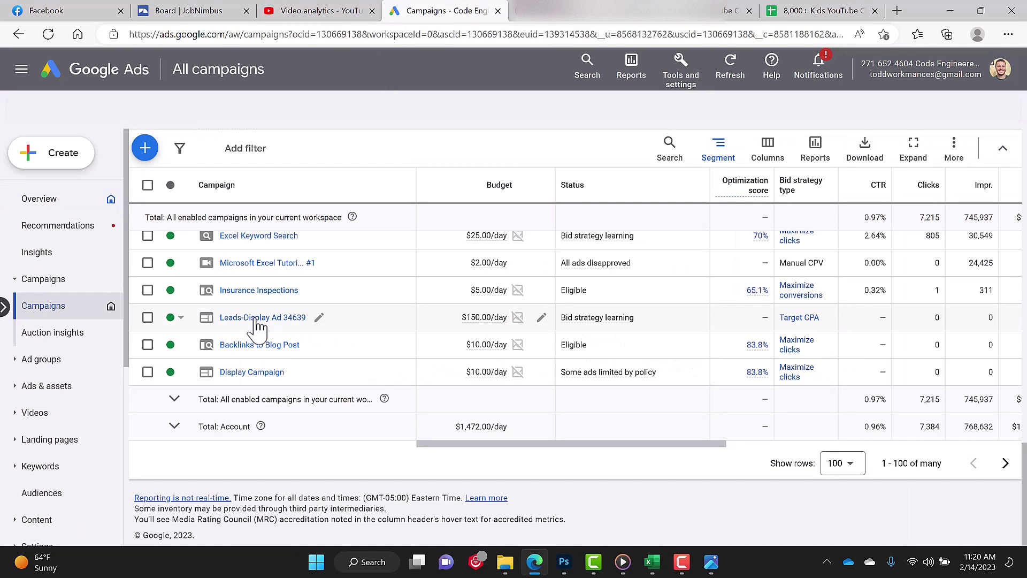
left_click(257, 319)
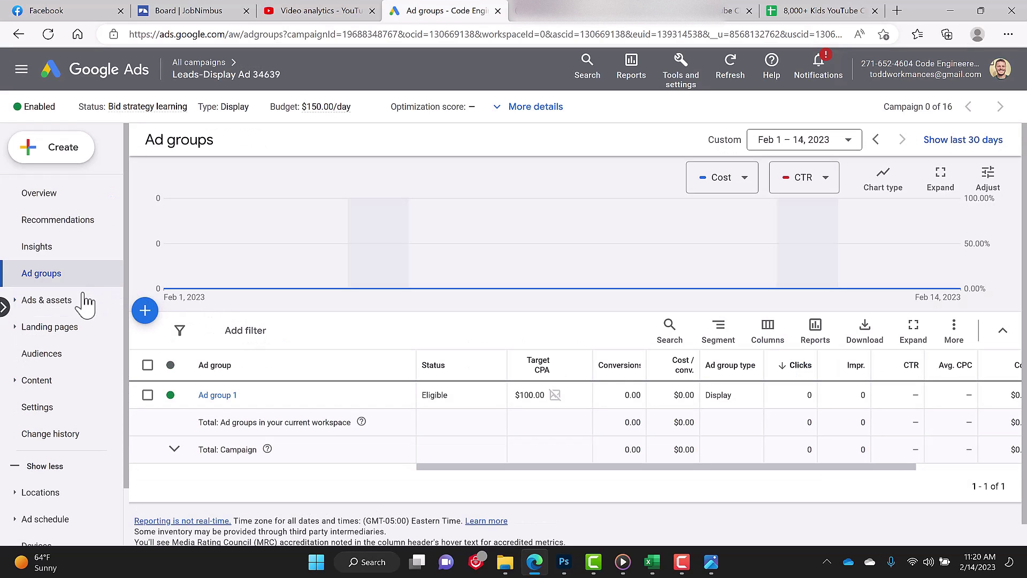
left_click(26, 384)
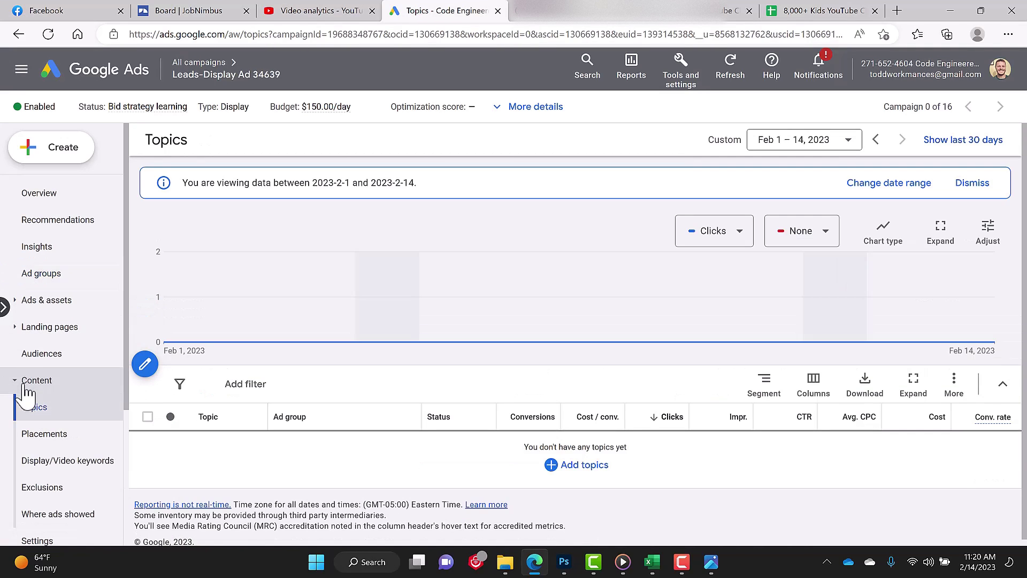
left_click(42, 487)
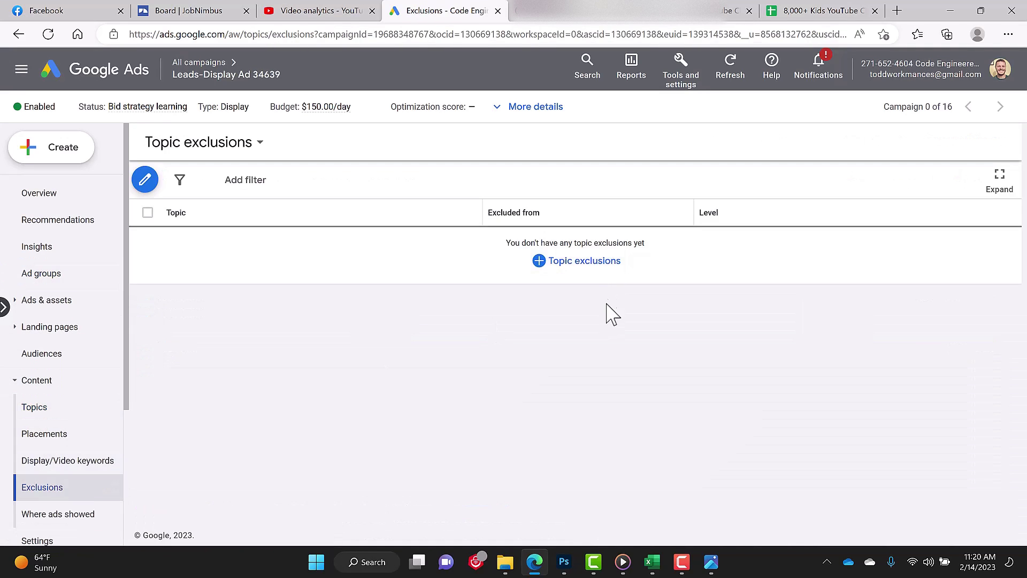
Open Edit ad group targeting for Ad group 1
left_click(145, 181)
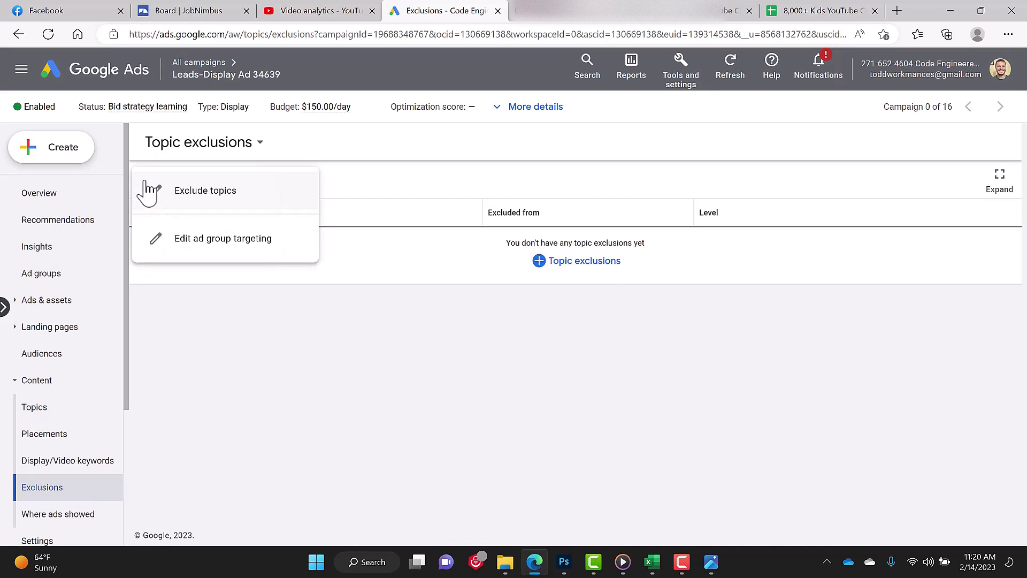
left_click(200, 241)
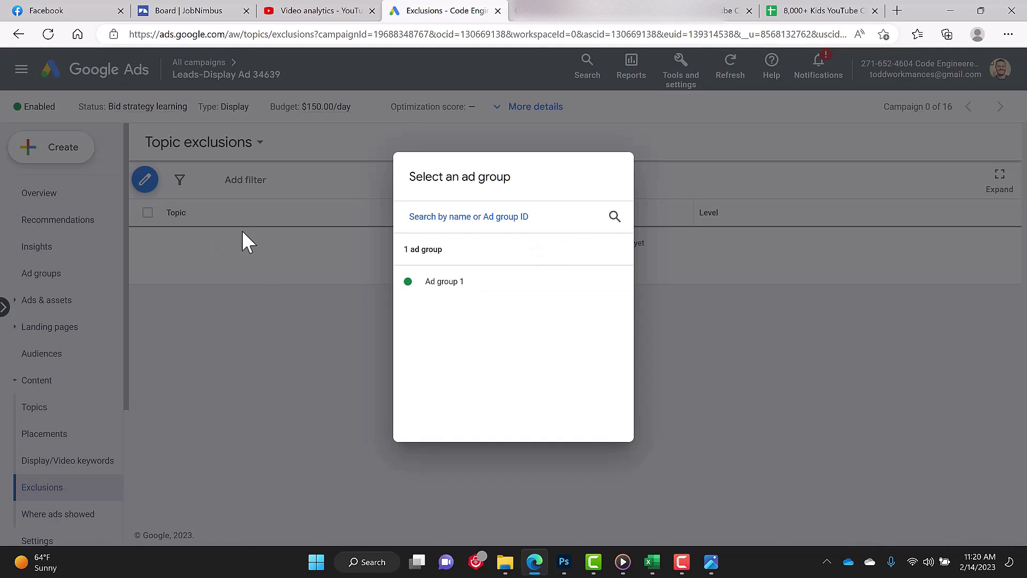
left_click(446, 285)
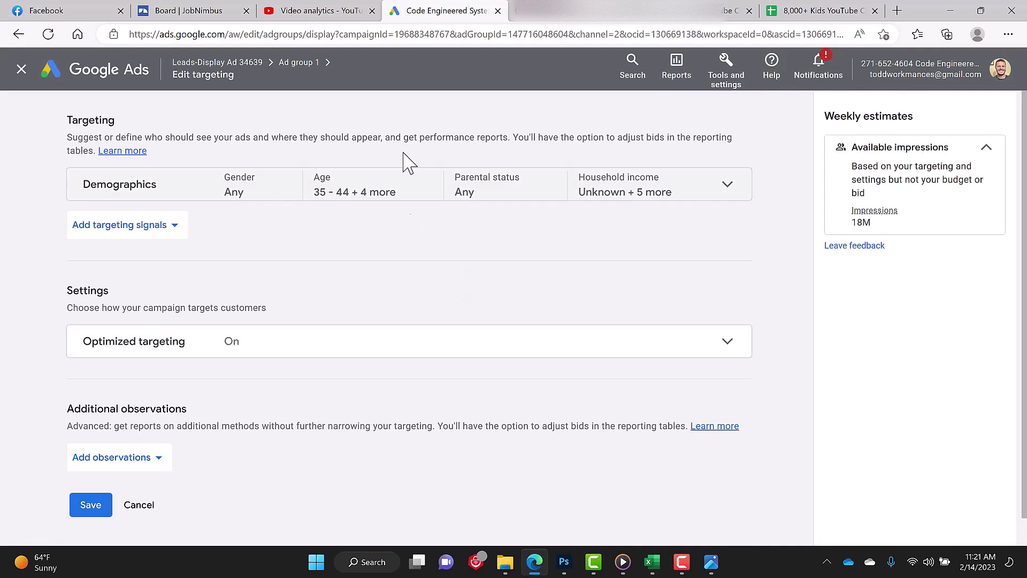
Add Placements targeting to Ad group 1 and open its excluded placements editor for list entry
left_click(169, 229)
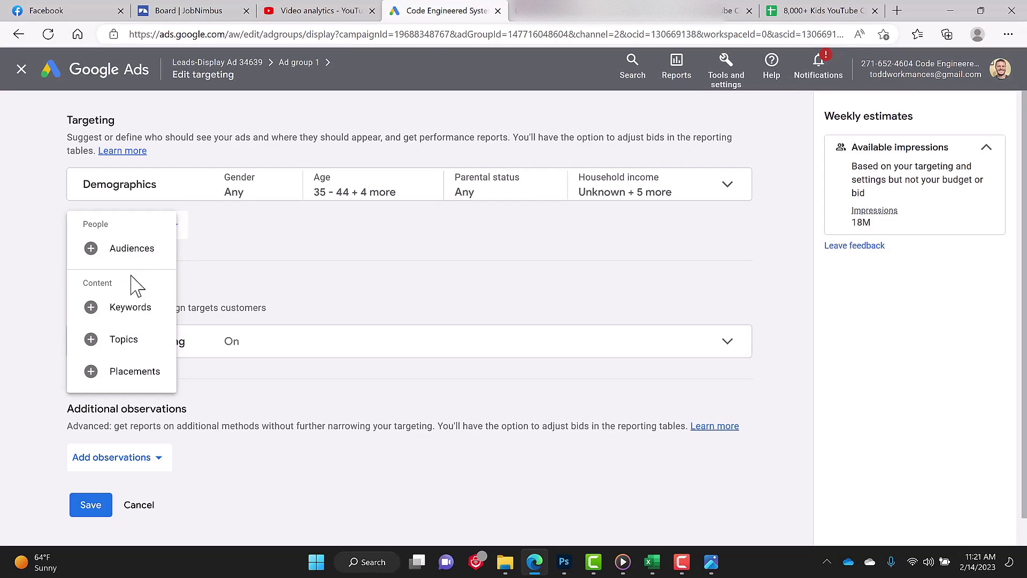
left_click(92, 375)
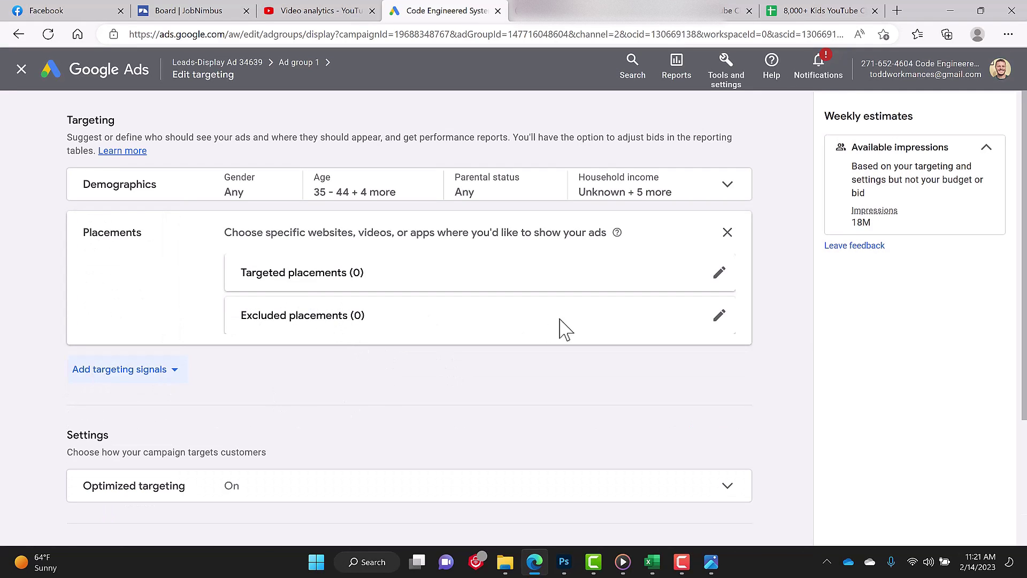
left_click(719, 317)
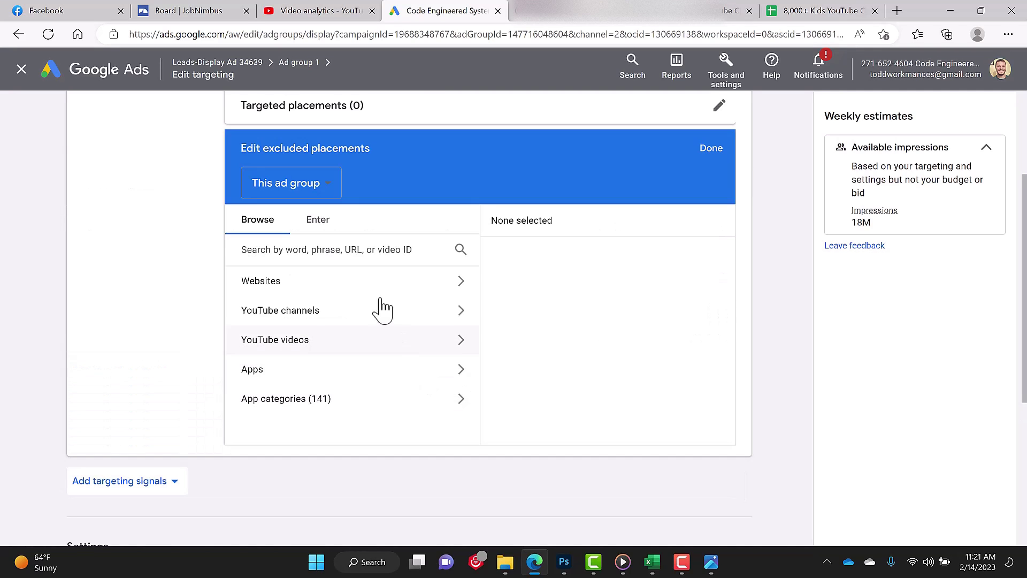
left_click(319, 224)
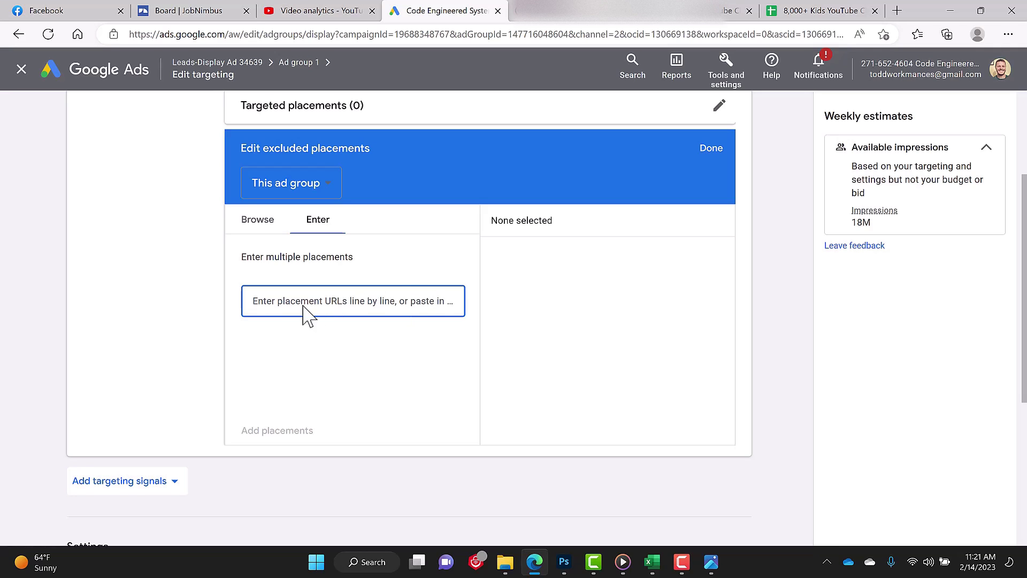
Paste the copied channel IDs into the 'Enter multiple placements' box
key("ctrl+v")
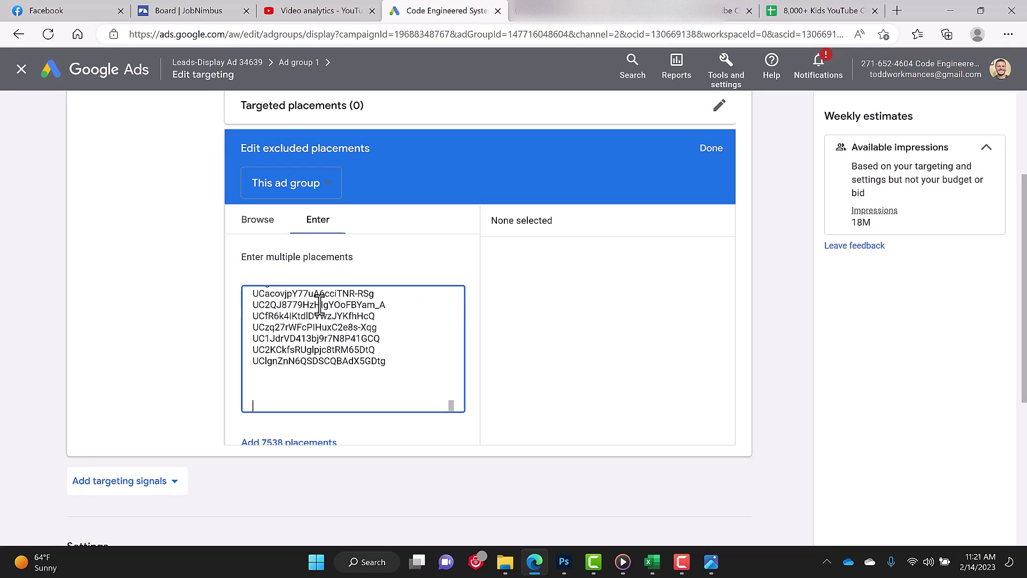
left_click(451, 393)
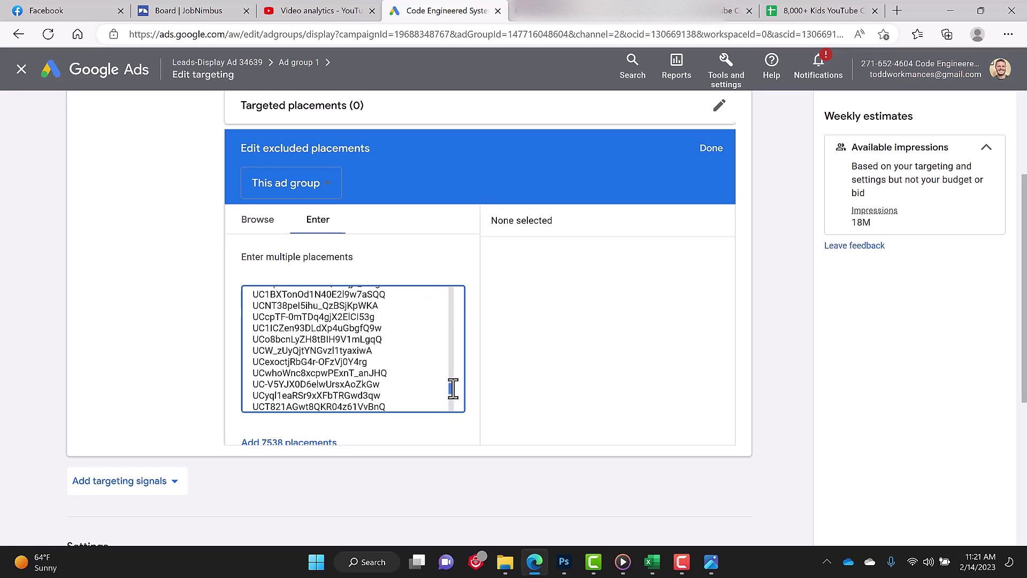
left_click_drag(450, 393, 451, 403)
scroll(508, 412, "down", 3)
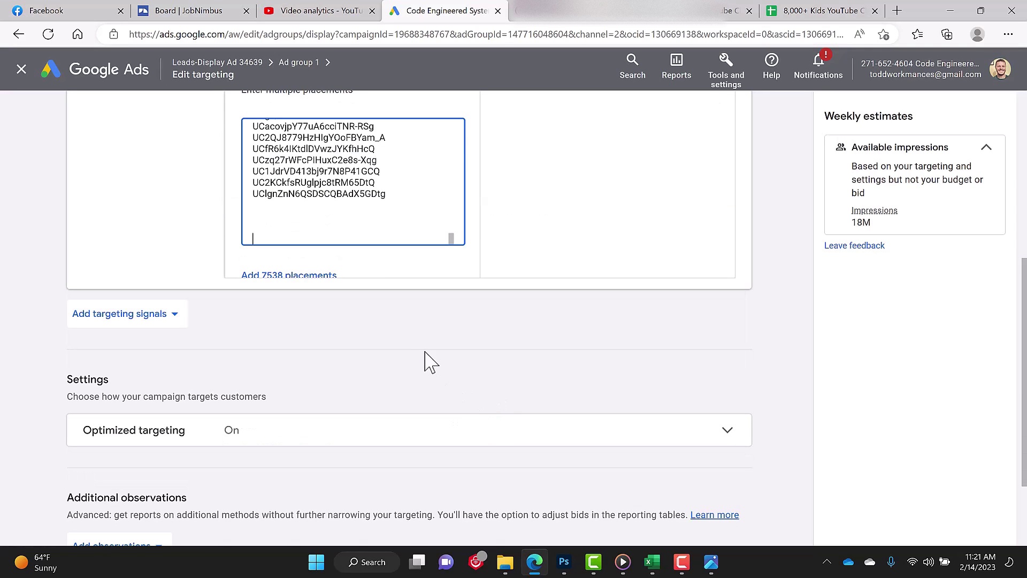
scroll(557, 277, "up", 3)
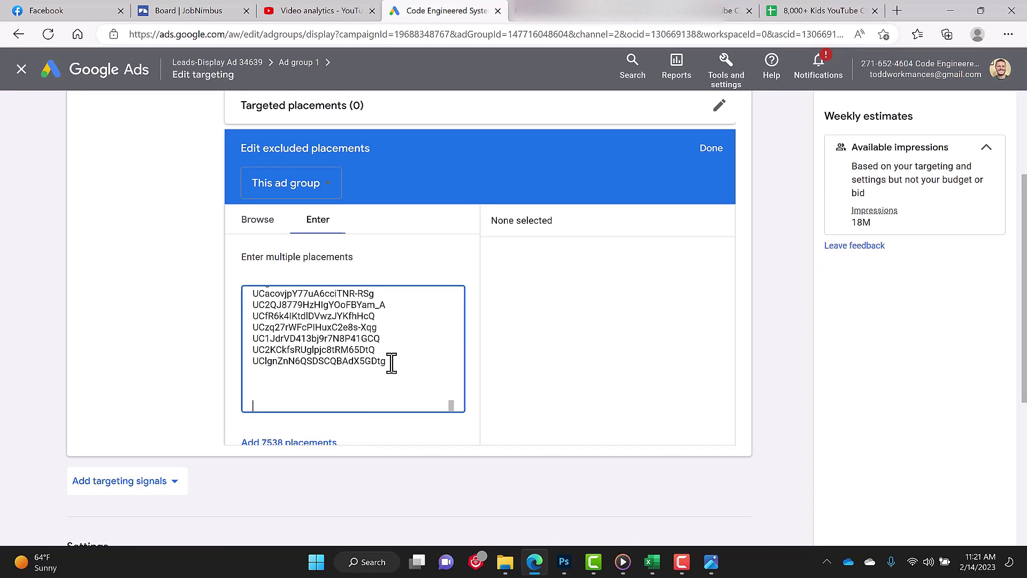
Delete blocks of IDs from the end of the list until 4,953 placements remain
left_click_drag(394, 363, 245, 351)
key("BackSpace")
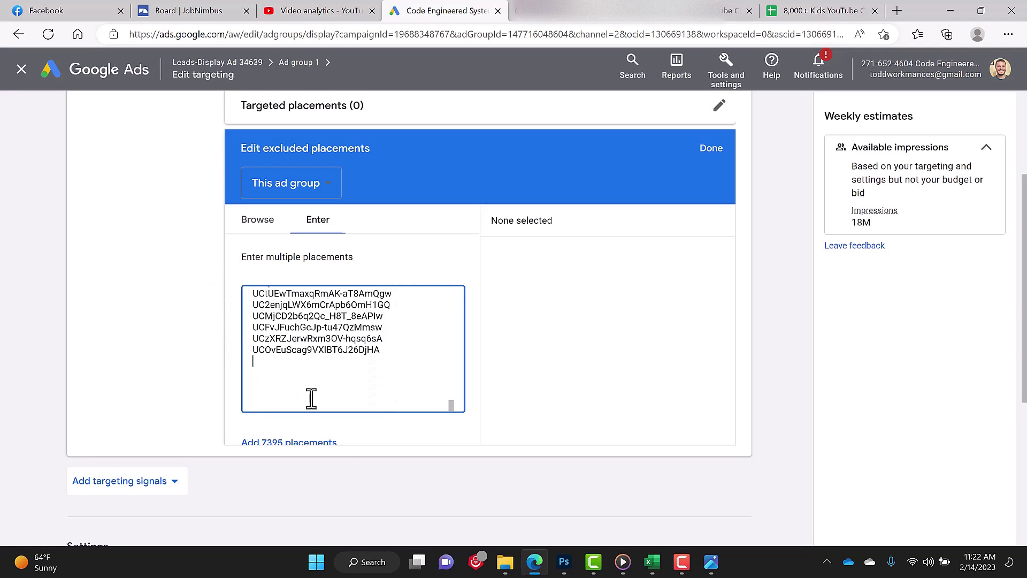
left_click_drag(382, 353, 134, 221)
key("BackSpace")
key("BackSpace")
left_click_drag(367, 374, 101, 248)
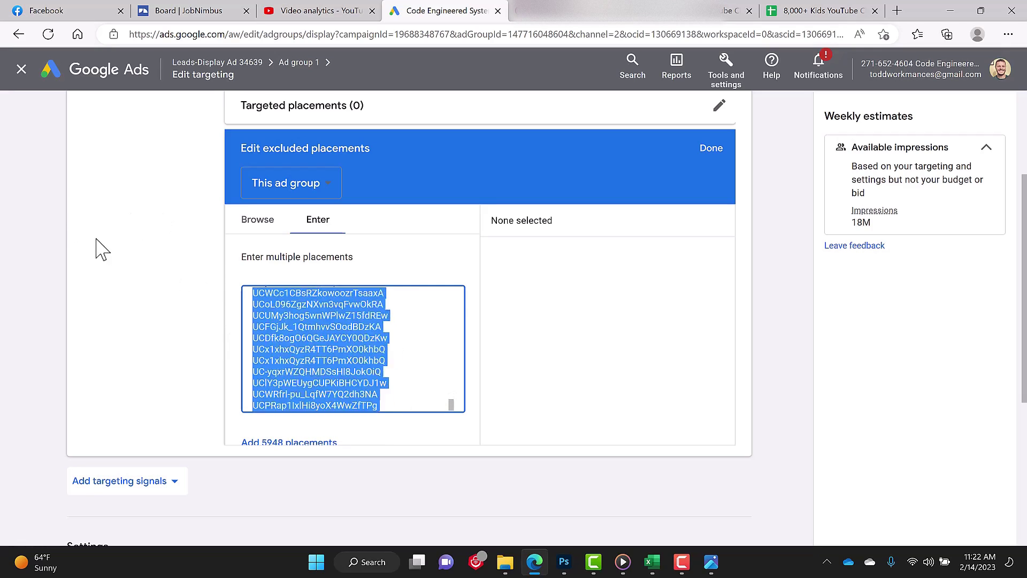
key("BackSpace")
left_click_drag(381, 337, 247, 323)
key("BackSpace")
key("BackSpace")
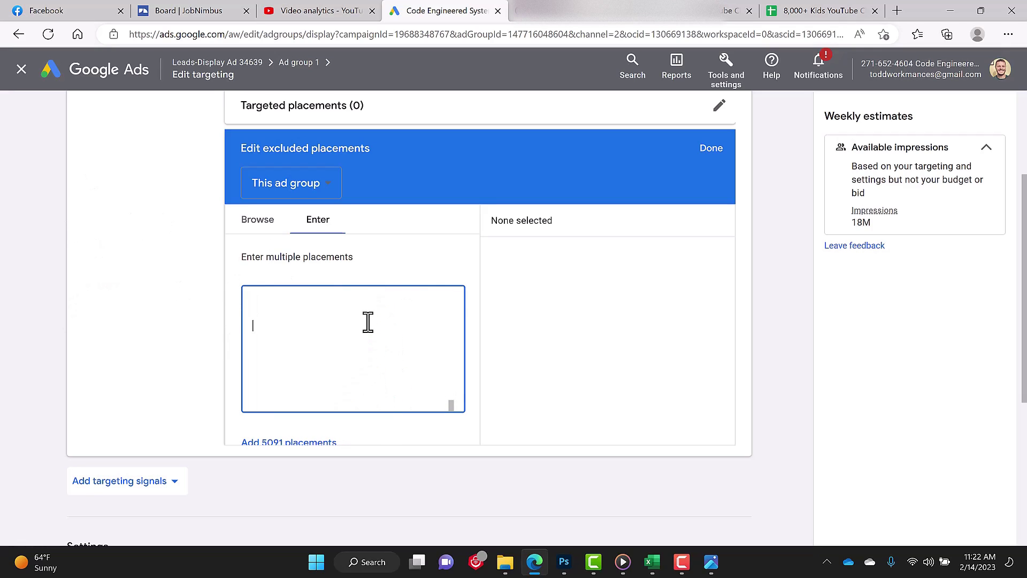
key("BackSpace")
left_click_drag(367, 323, 280, 301)
key("BackSpace")
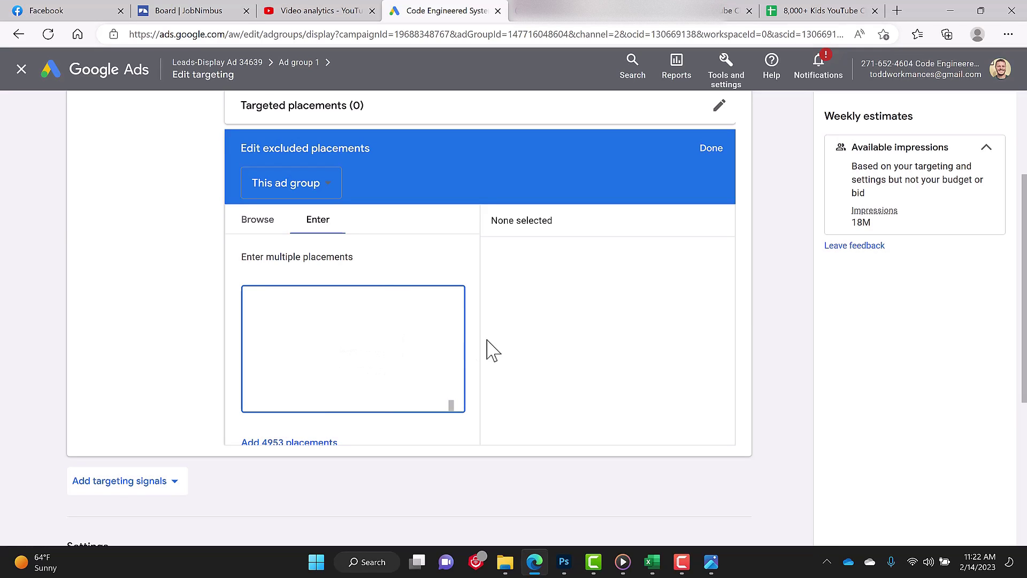
Add the 4,953 placements as exclusions and review the resulting 4,773 excluded placements
scroll(316, 497, "up", 1)
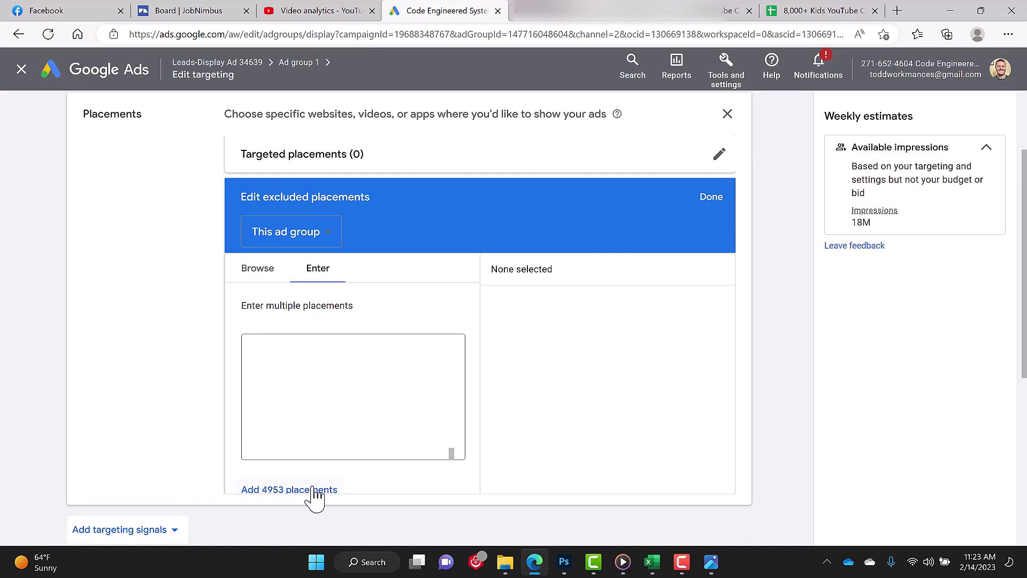
left_click(316, 493)
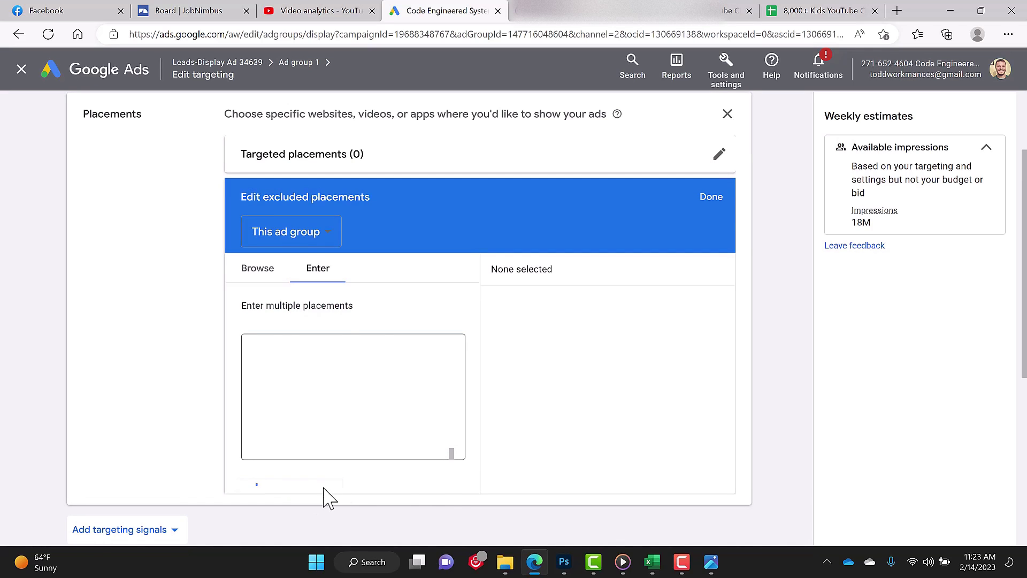
left_click(713, 199)
scroll(378, 309, "down", 10)
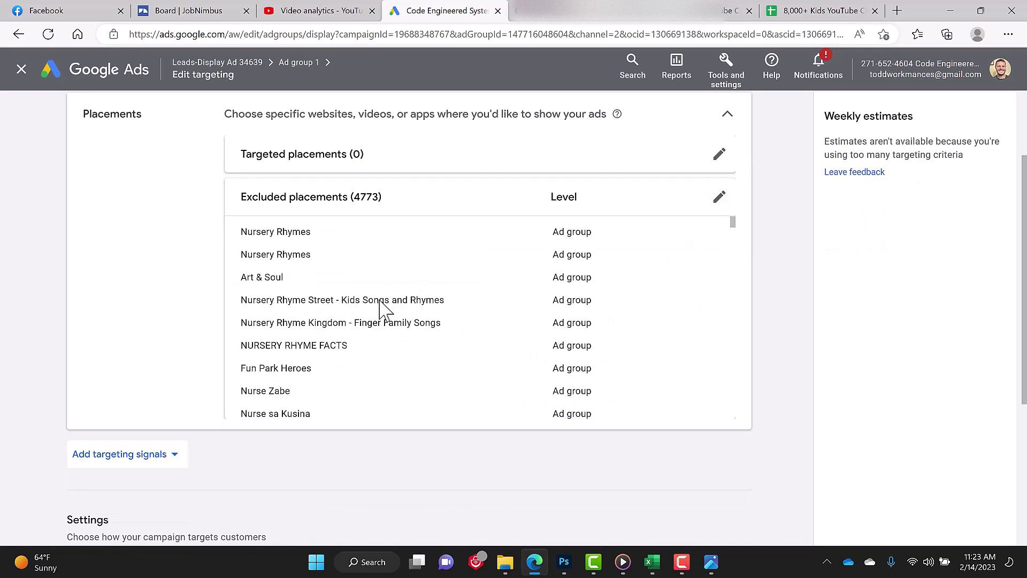
scroll(388, 310, "down", 5)
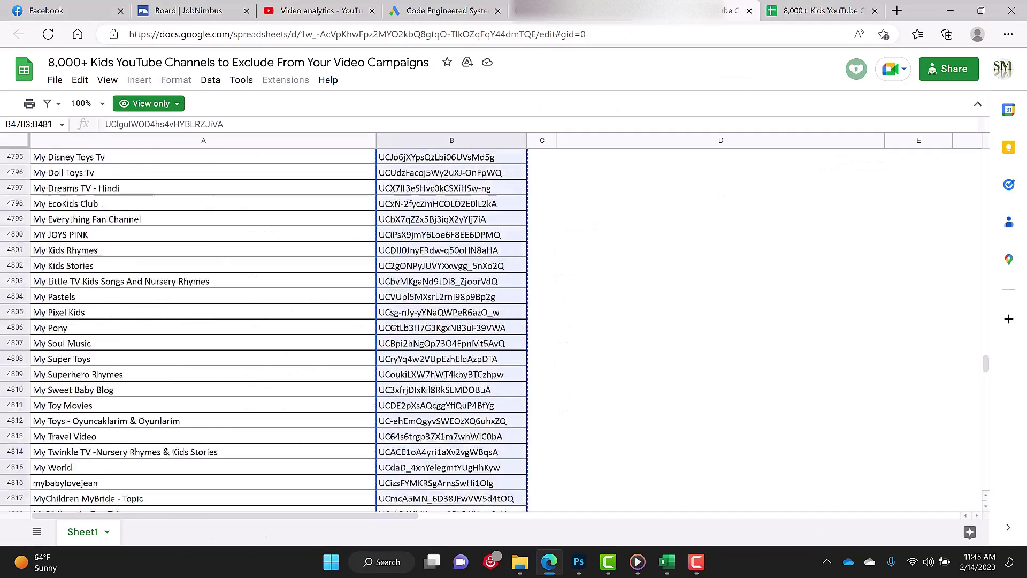
scroll(492, 329, "down", 20)
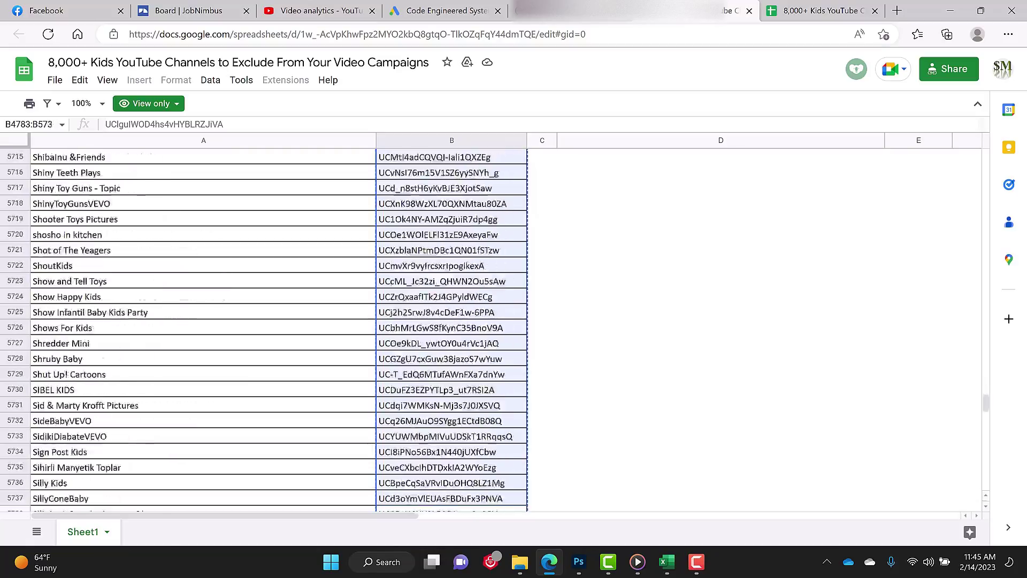
Select the remaining 2,756 channel IDs through row 7538 and return to Google Ads
scroll(492, 329, "down", 20)
scroll(492, 329, "up", 20)
scroll(492, 329, "down", 15)
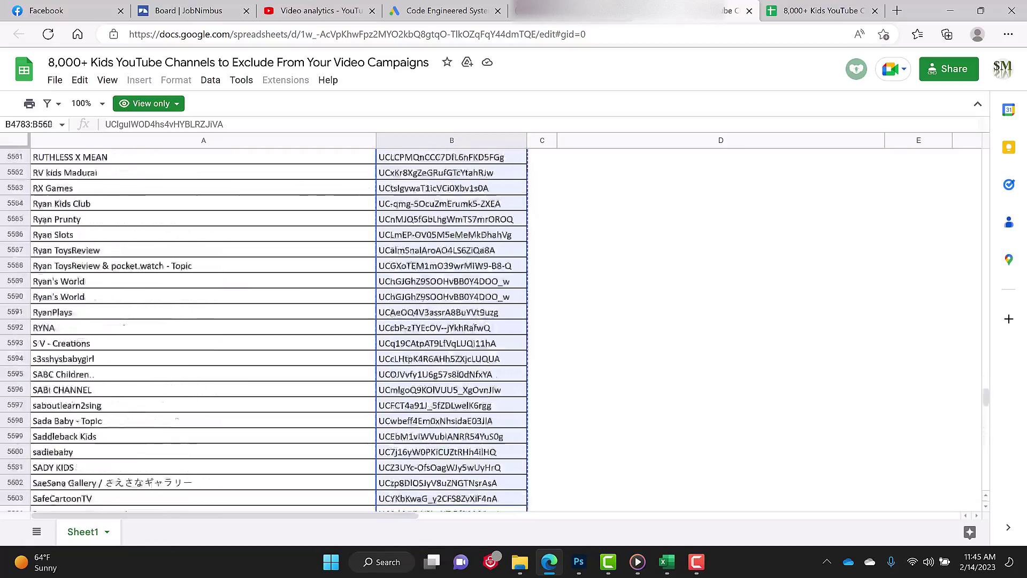
scroll(493, 329, "down", 20)
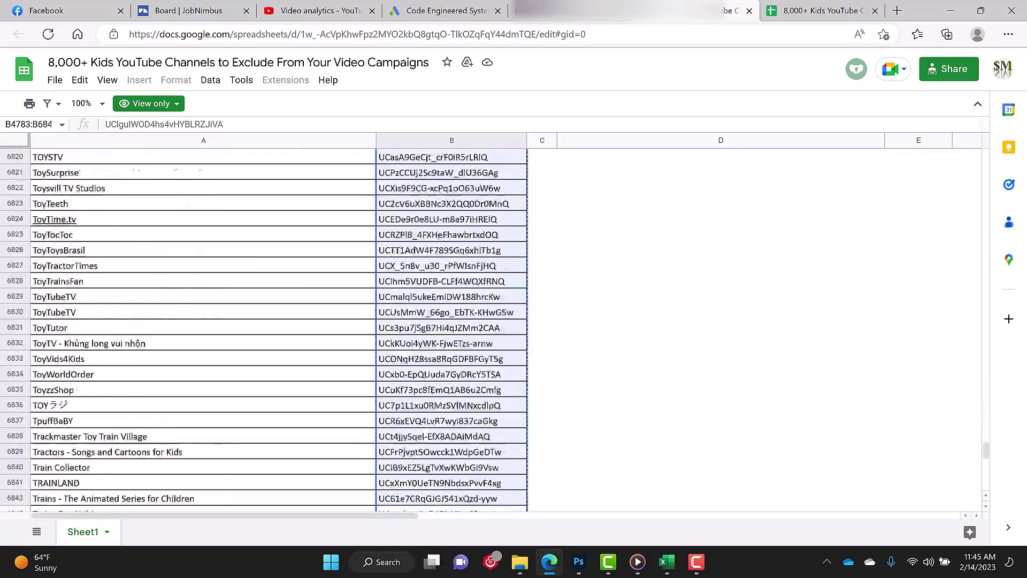
key("shift+Page_Down")
key("shift+Page_Down")
key("shift+Page_Down")
key("shift+Page_Down")
key("shift+Page_Down")
key("shift+Page_Down")
key("shift+Page_Down")
key("shift+Page_Down")
key("shift+Page_Down")
key("shift+Page_Down")
key("shift+Page_Down")
key("shift+Page_Down")
key("shift+Page_Down")
key("shift+Page_Down")
key("shift+Page_Down")
key("shift+Page_Down")
key("shift+Page_Down")
key("shift+Page_Down")
key("shift+Page_Down")
key("shift+Page_Down")
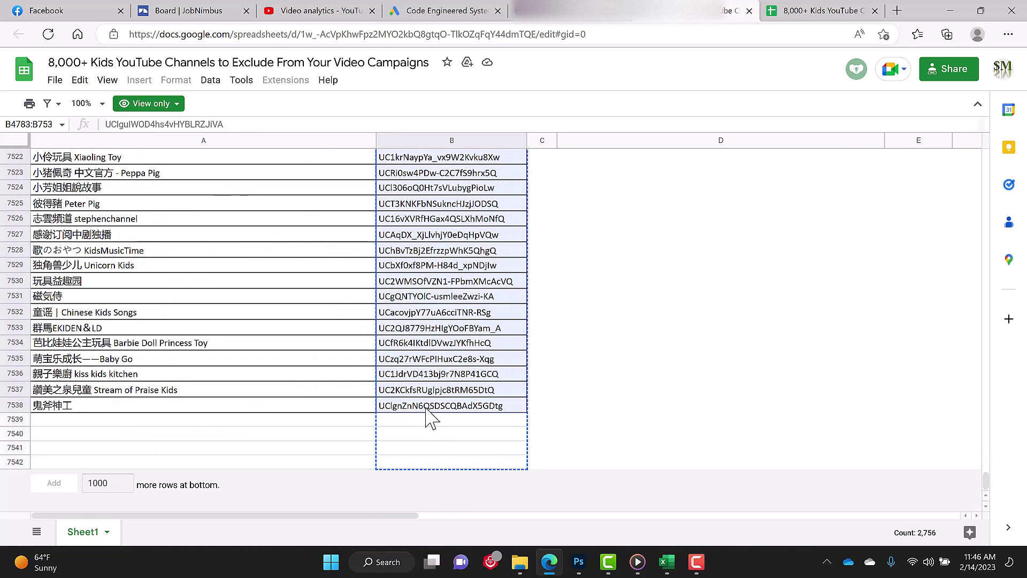
key("ctrl+Page_Up")
key("ctrl+Page_Up")
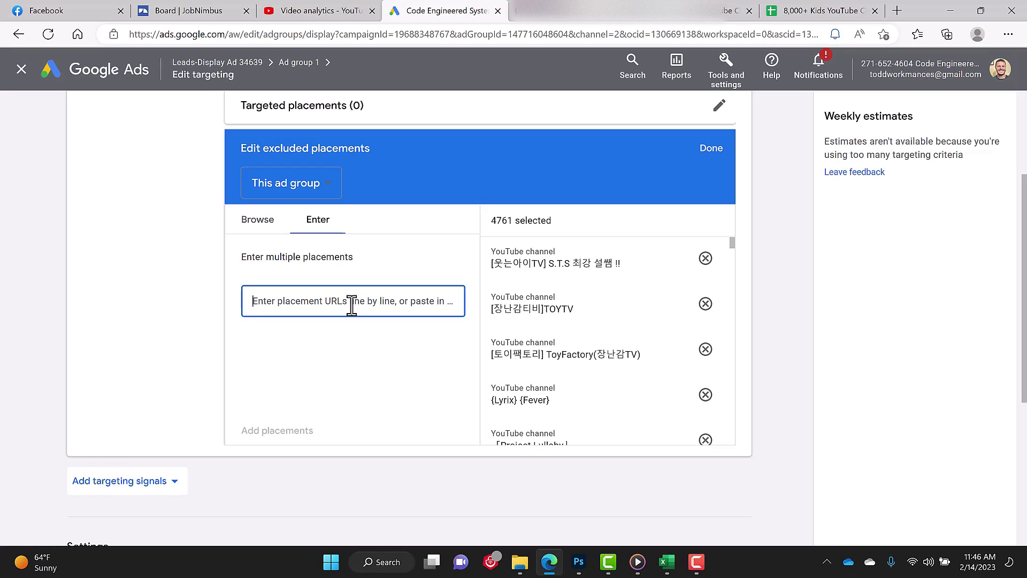
Paste and add the remaining 2,756 channel IDs as Ad group 1's excluded placements
key("ctrl+v")
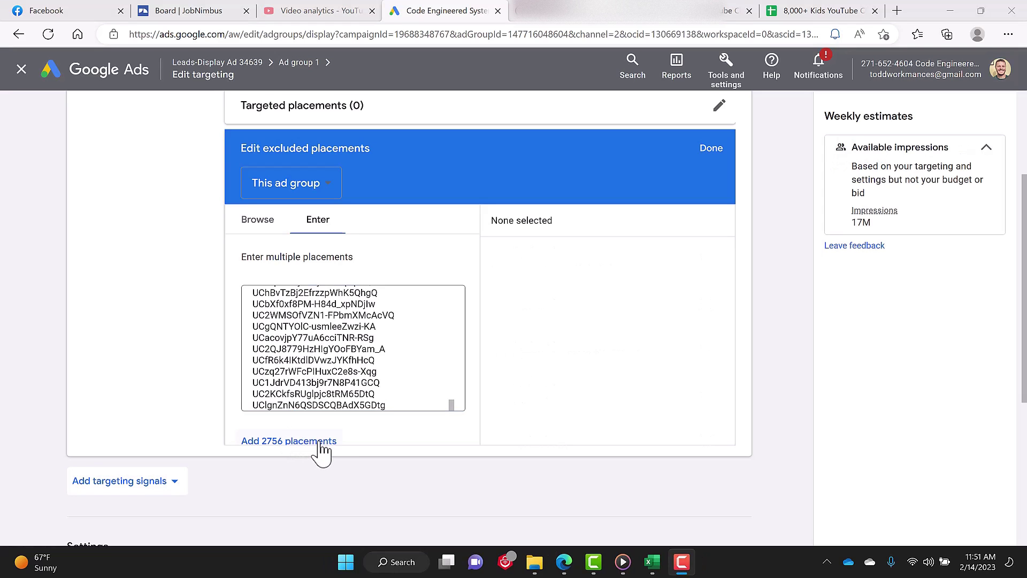
left_click(320, 441)
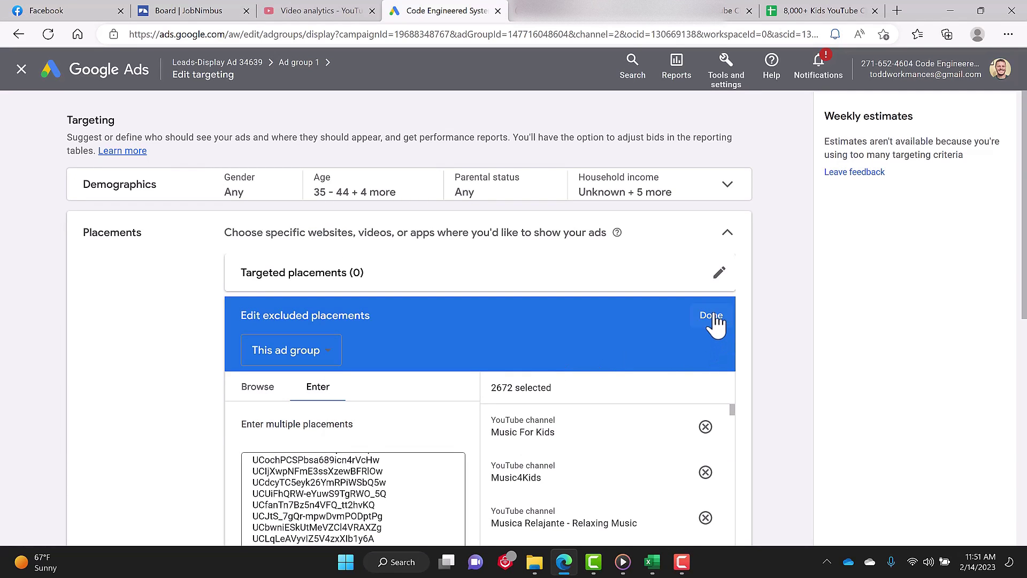
left_click(712, 317)
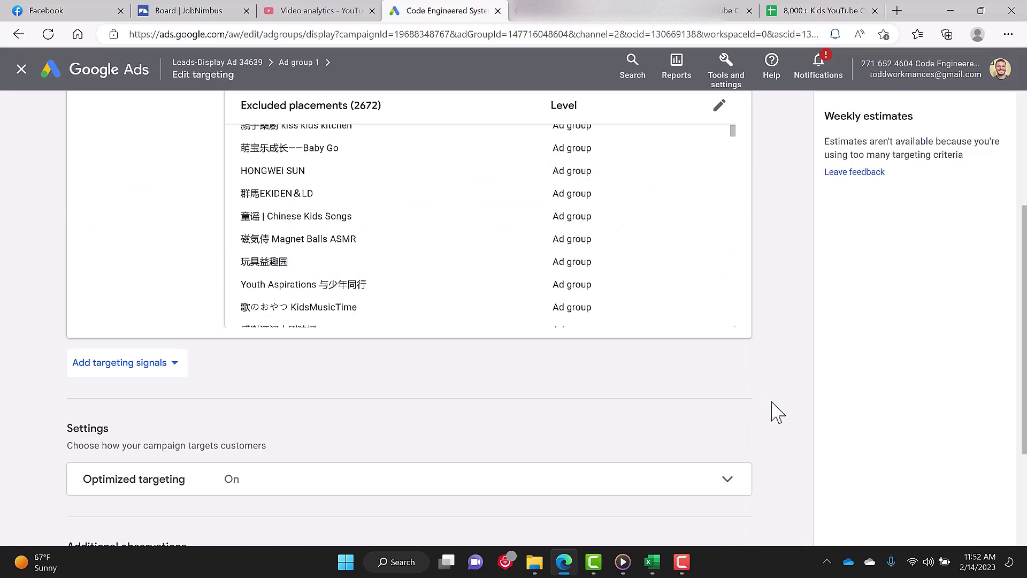